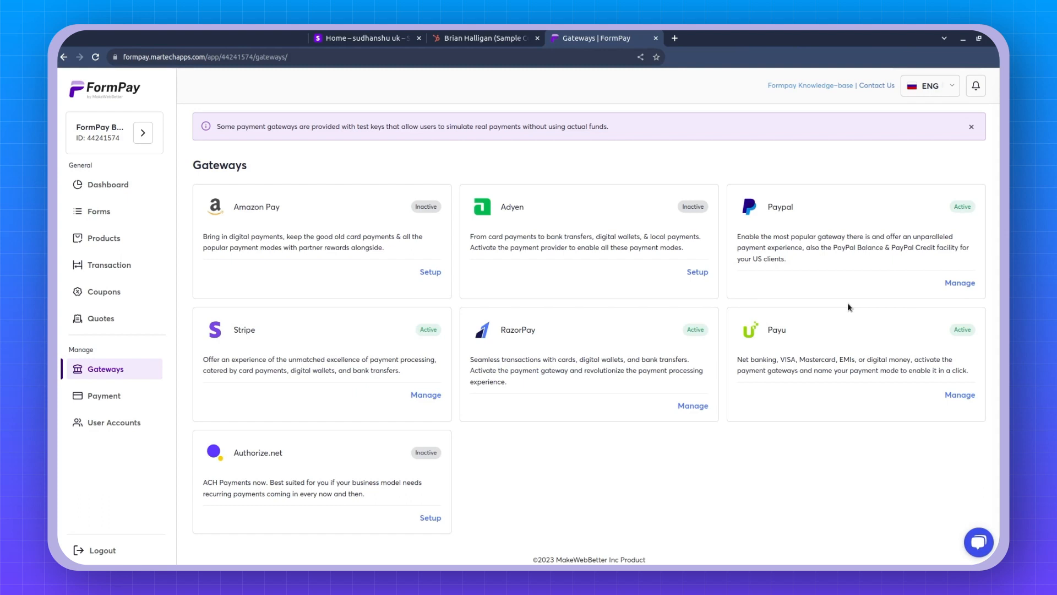
Open the Stripe card's Manage page and review the gateway setup instructions.
left_click(434, 395)
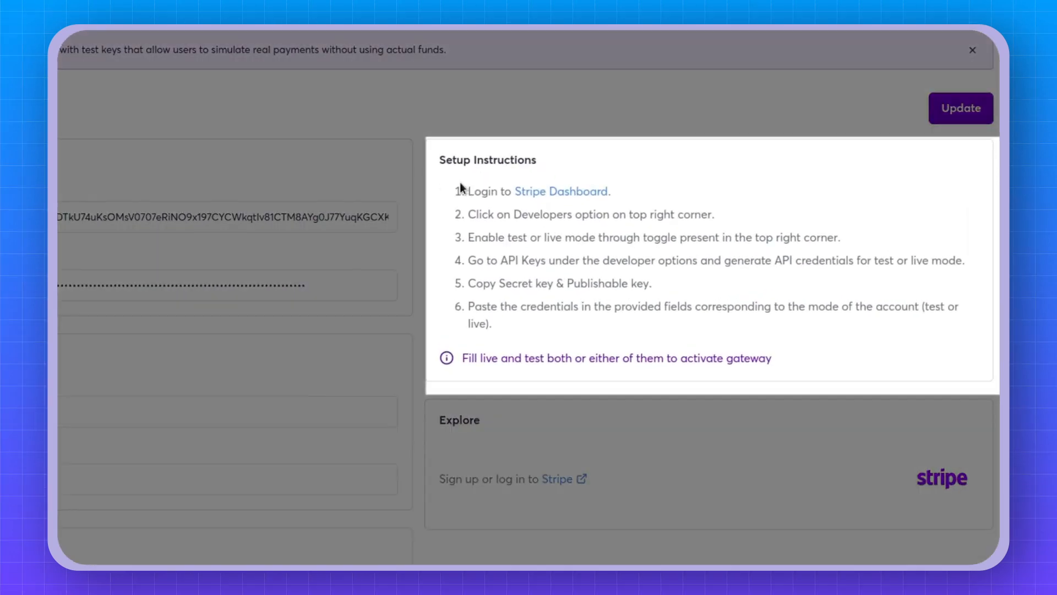
left_click_drag(465, 188, 698, 333)
left_click(699, 332)
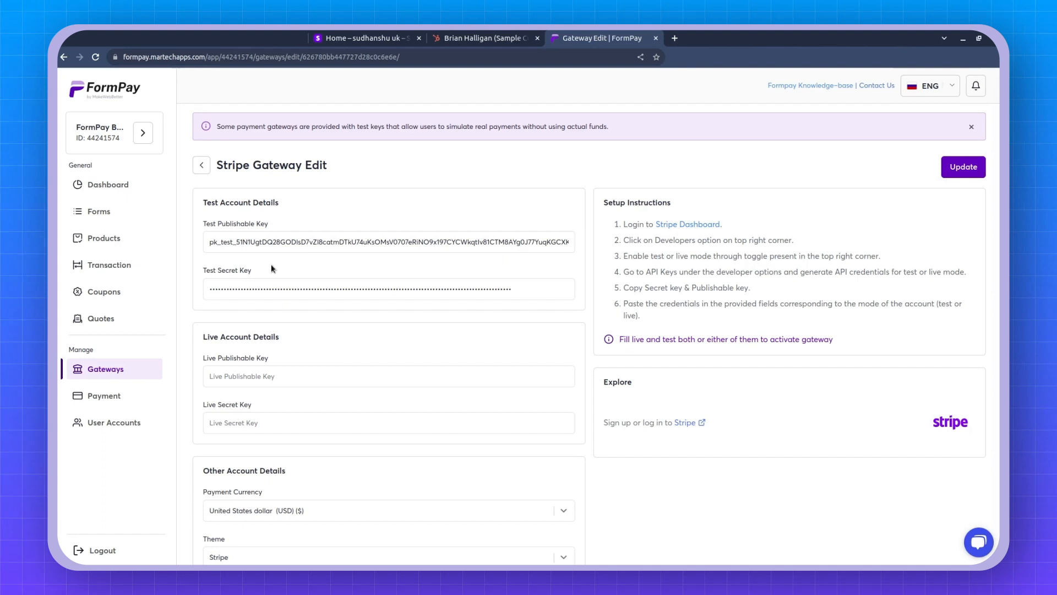
scroll(308, 264, "down", 2)
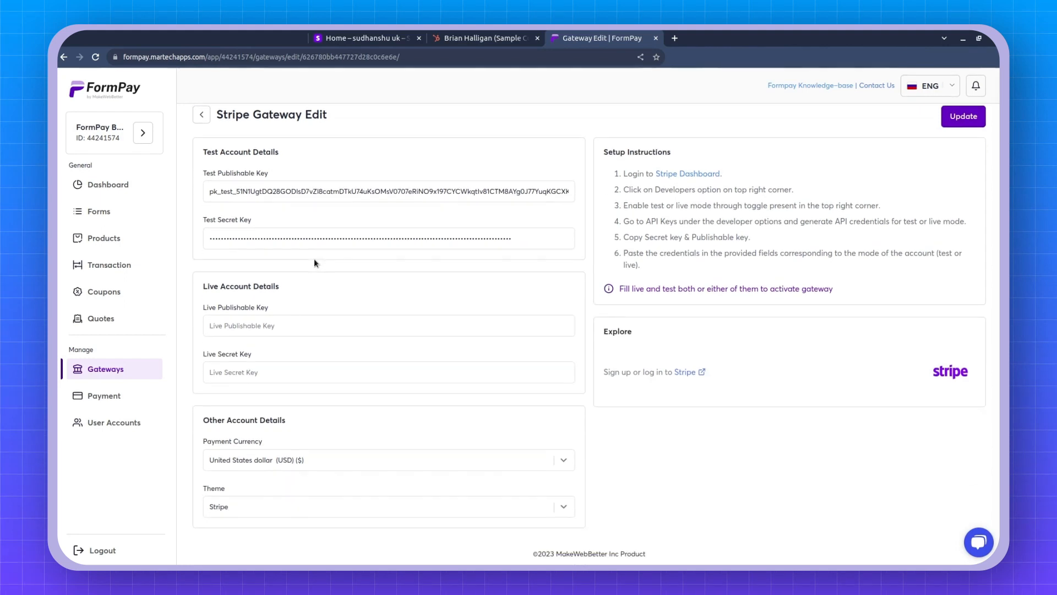
scroll(292, 227, "up", 2)
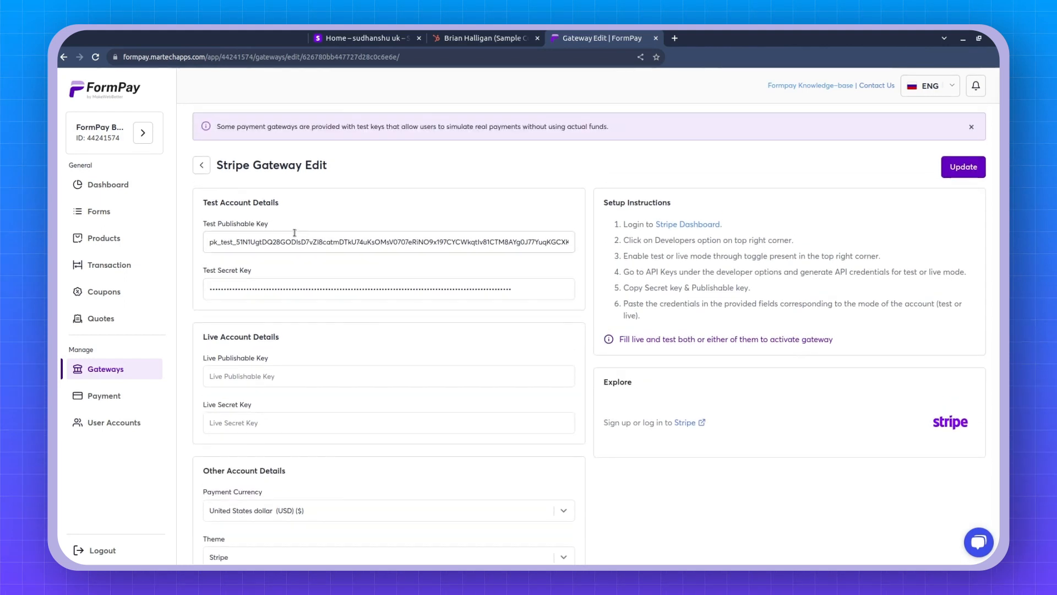
Copy the test publishable key from Stripe's Developers > API keys page, then return to FormPay.
left_click(383, 38)
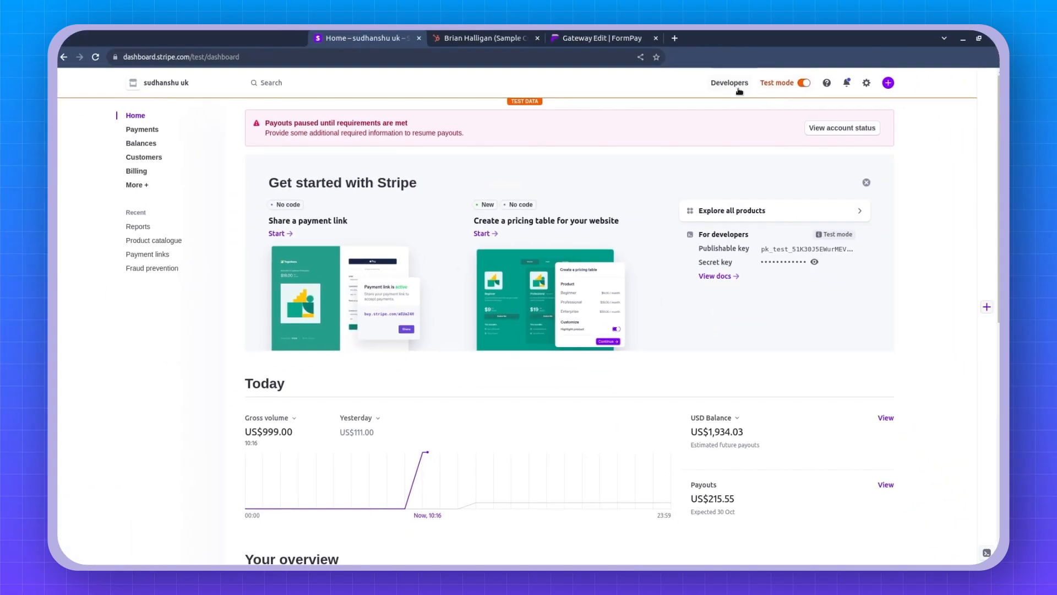
left_click(737, 90)
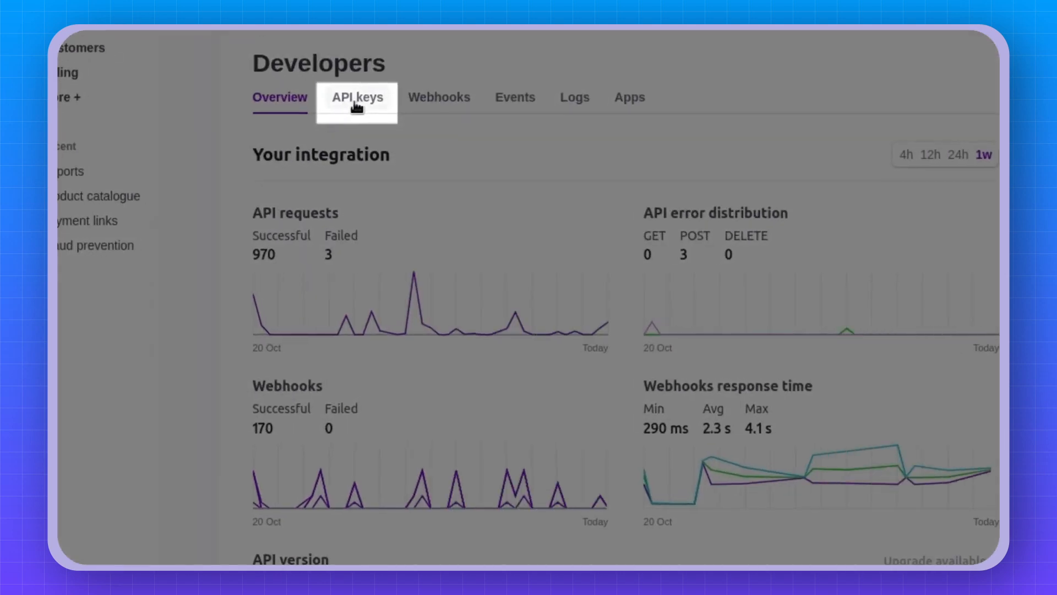
left_click(302, 182)
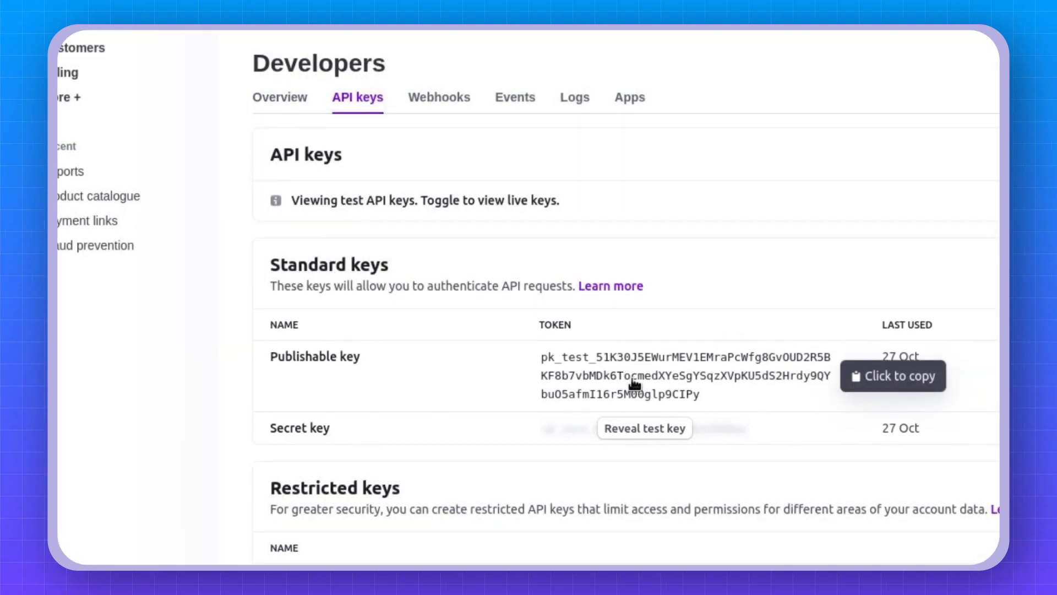
left_click(635, 384)
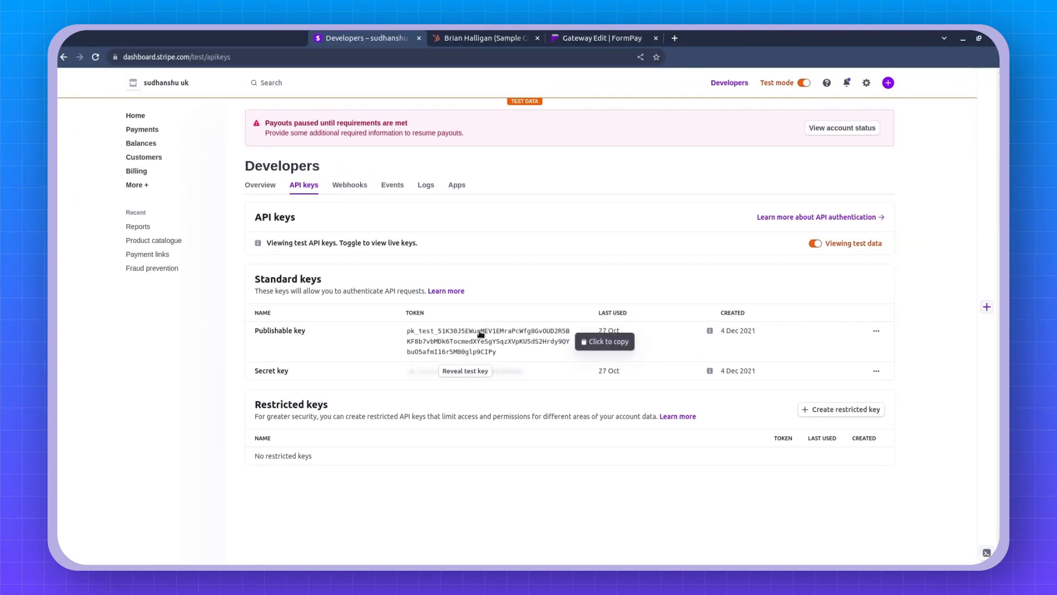
left_click(480, 333)
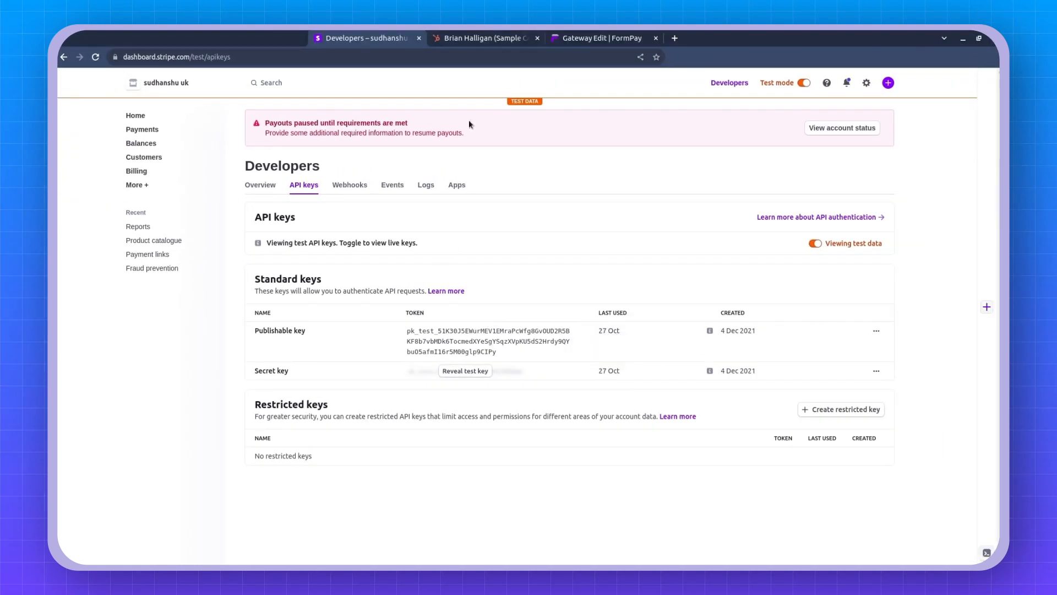
left_click(469, 36)
left_click(552, 36)
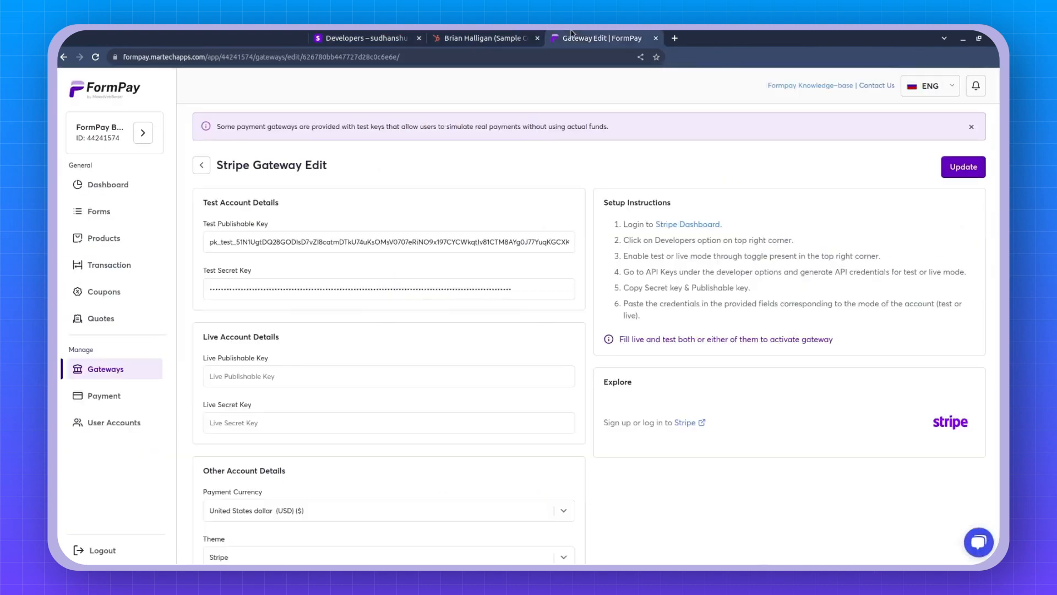
Paste the copied Stripe key over FormPay's existing Test Publishable Key.
left_click_drag(552, 35, 464, 37)
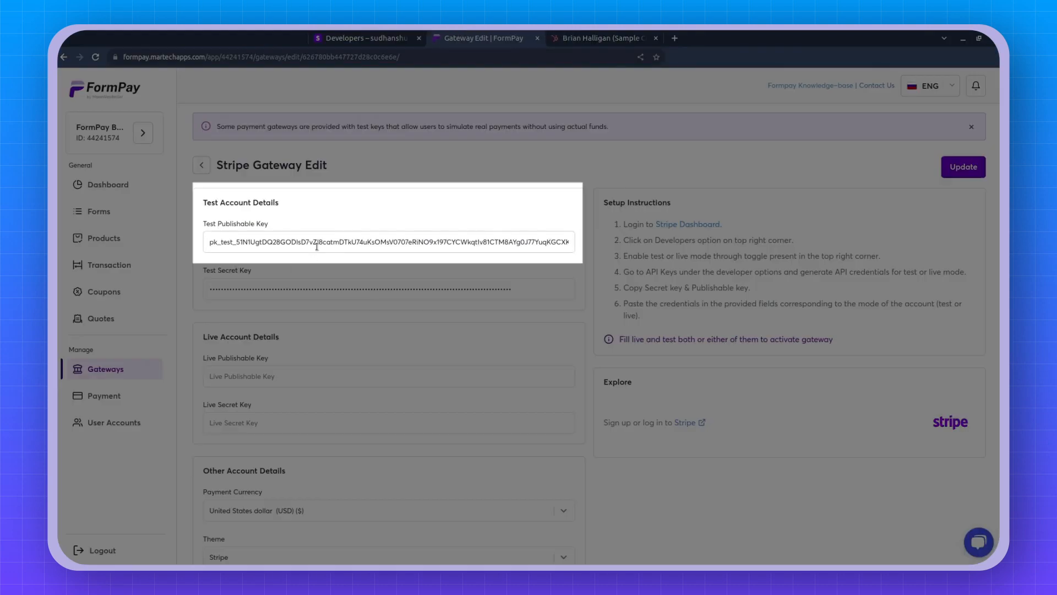
double_click(329, 251)
key("ctrl+v")
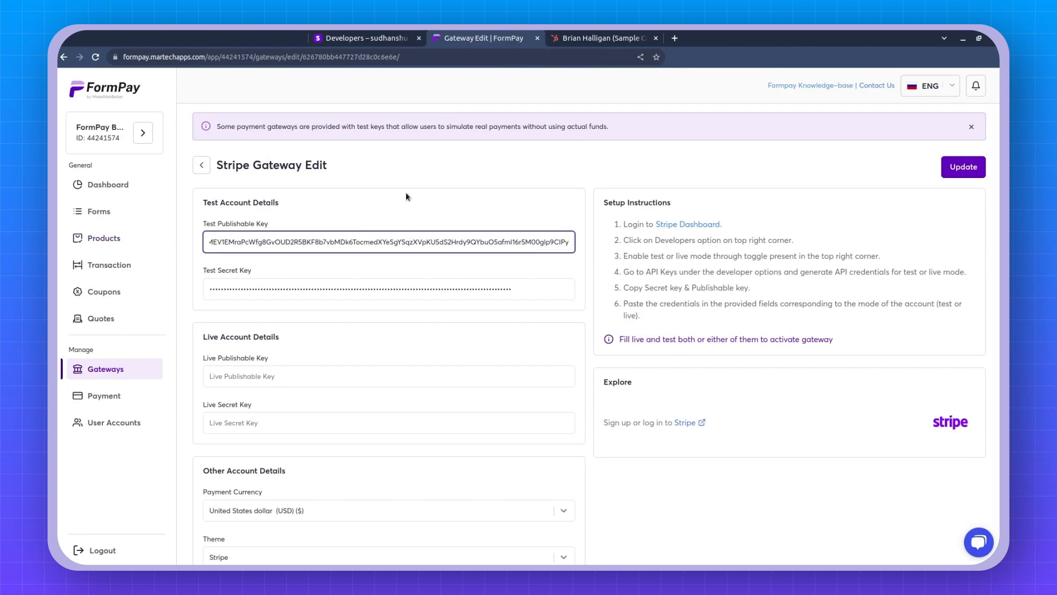
left_click(408, 36)
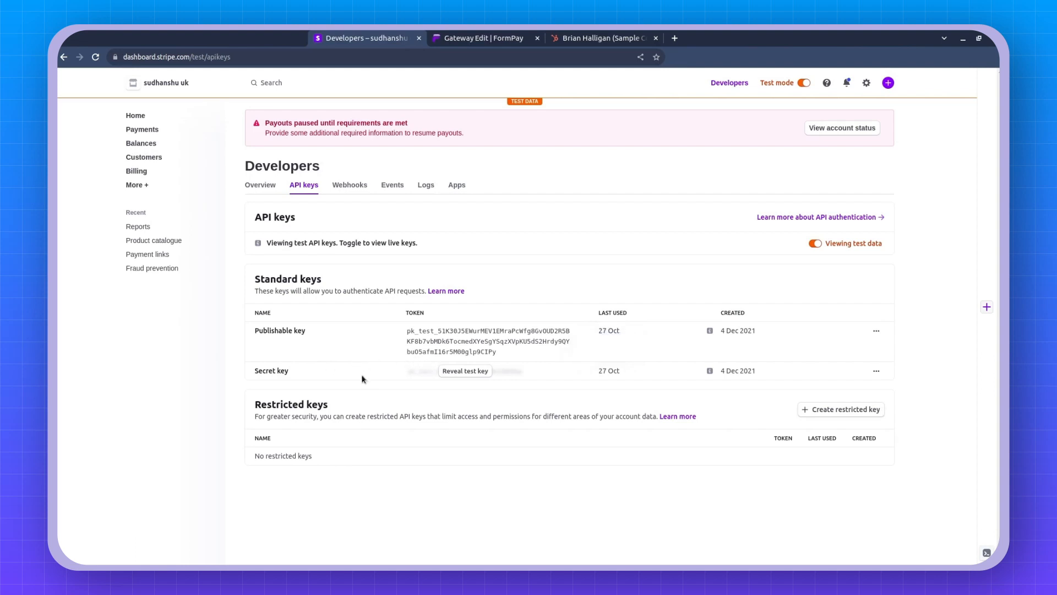
Reveal the test secret key, then try creating a live secret key and cancel verification.
left_click(455, 373)
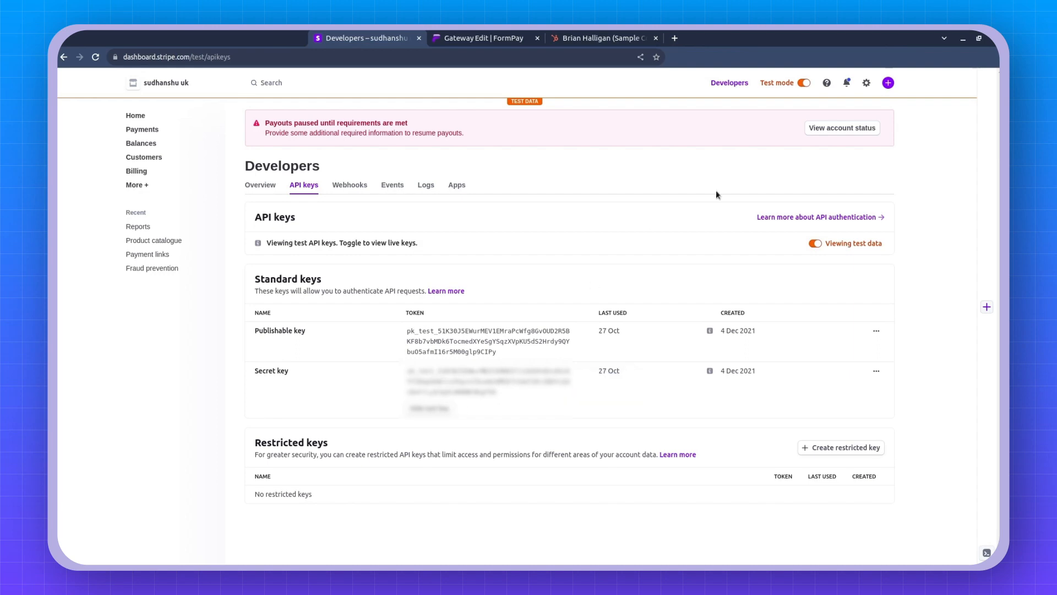
left_click(805, 83)
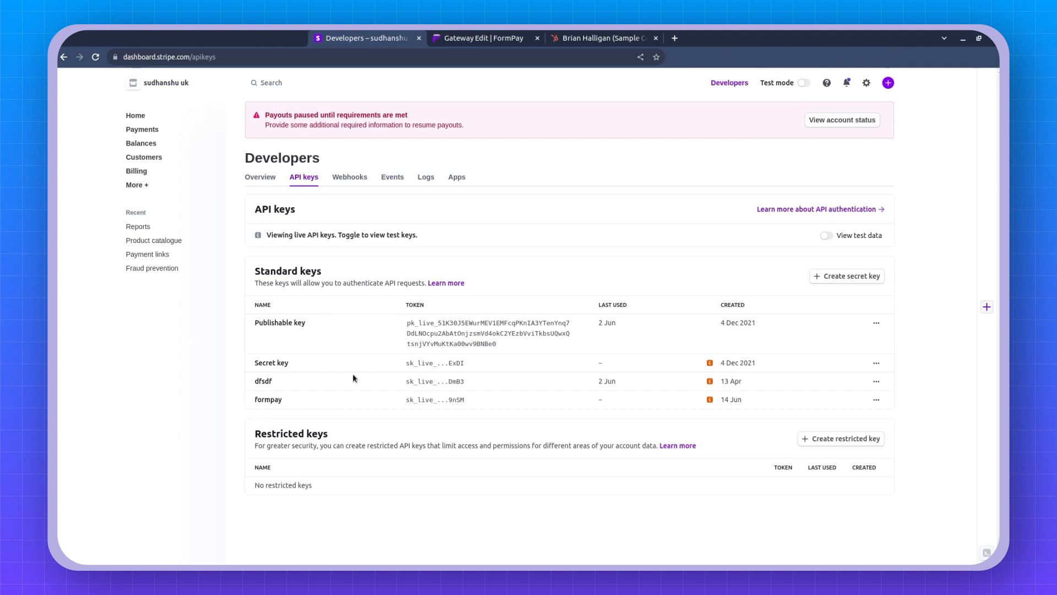
left_click_drag(414, 364, 417, 364)
left_click(824, 275)
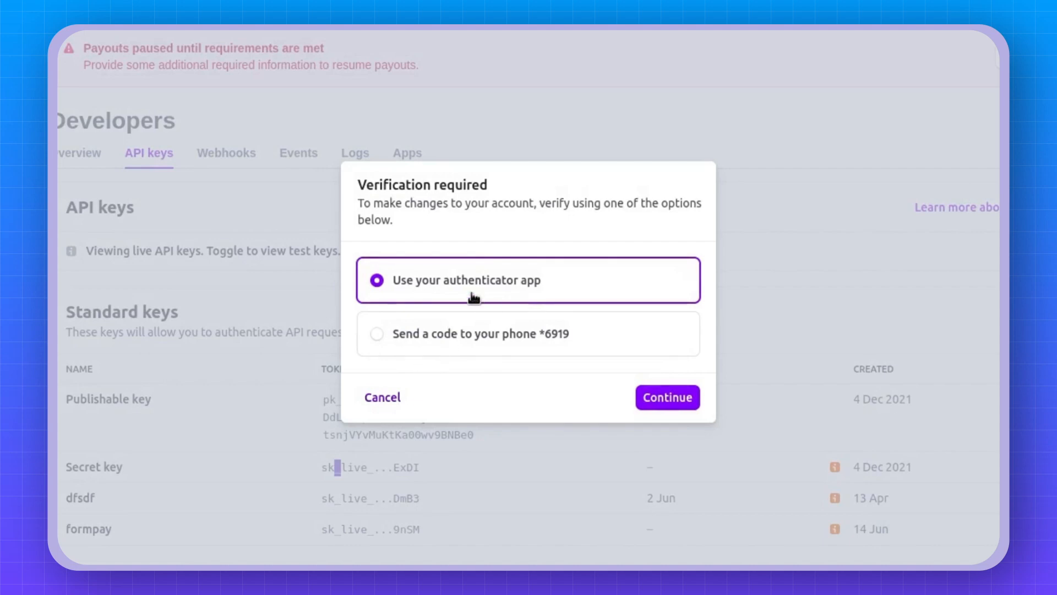
left_click(379, 399)
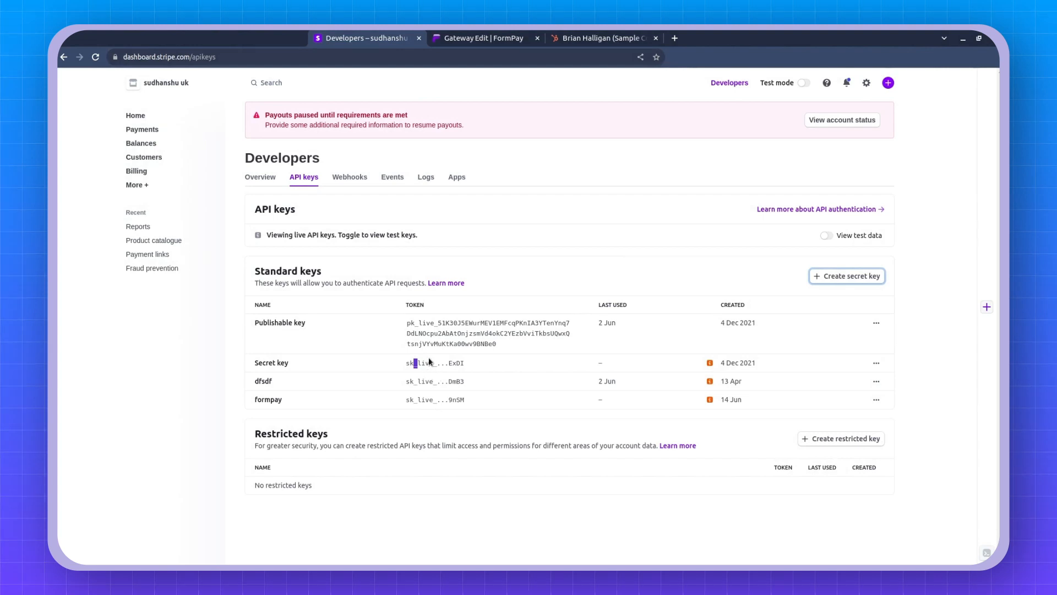
Back in Stripe test mode, reveal and copy the test secret key.
left_click(804, 83)
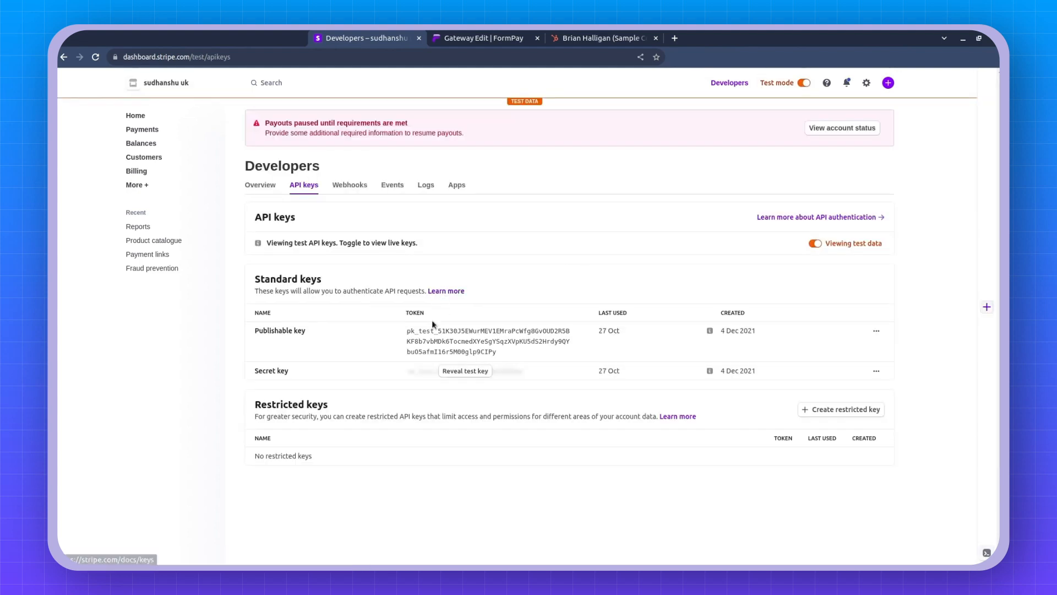
left_click(457, 374)
left_click(463, 382)
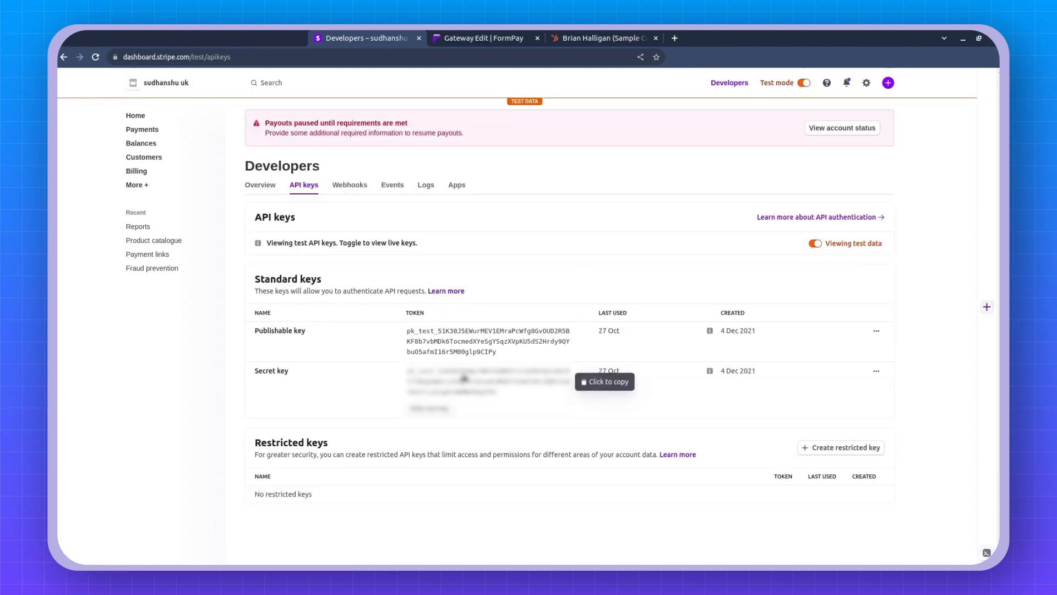
left_click(488, 38)
Paste the copied key over FormPay's Test Secret Key value.
double_click(328, 287)
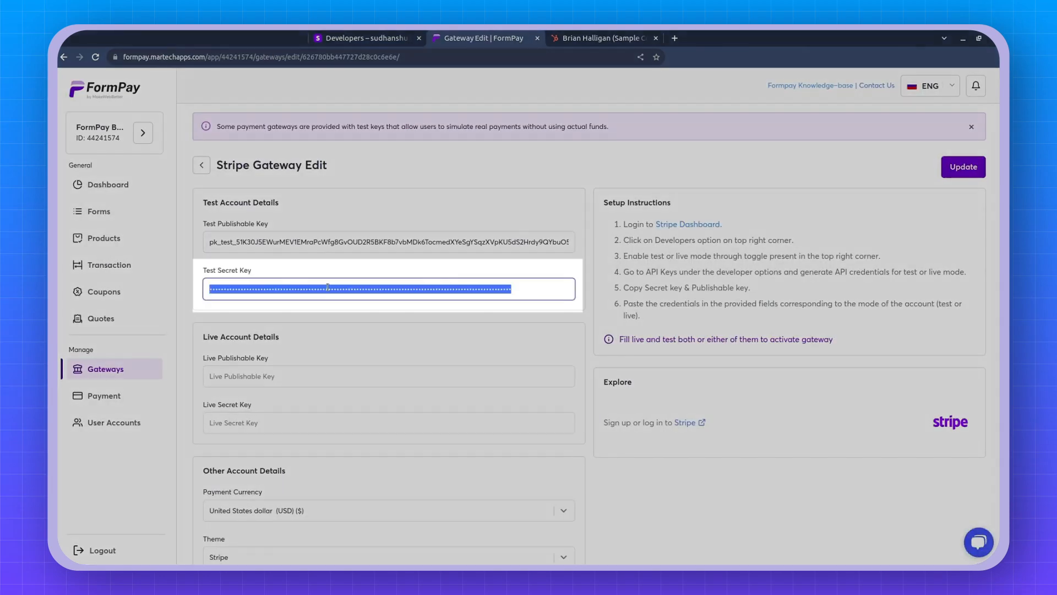
key("ctrl+v")
scroll(320, 359, "down", 1)
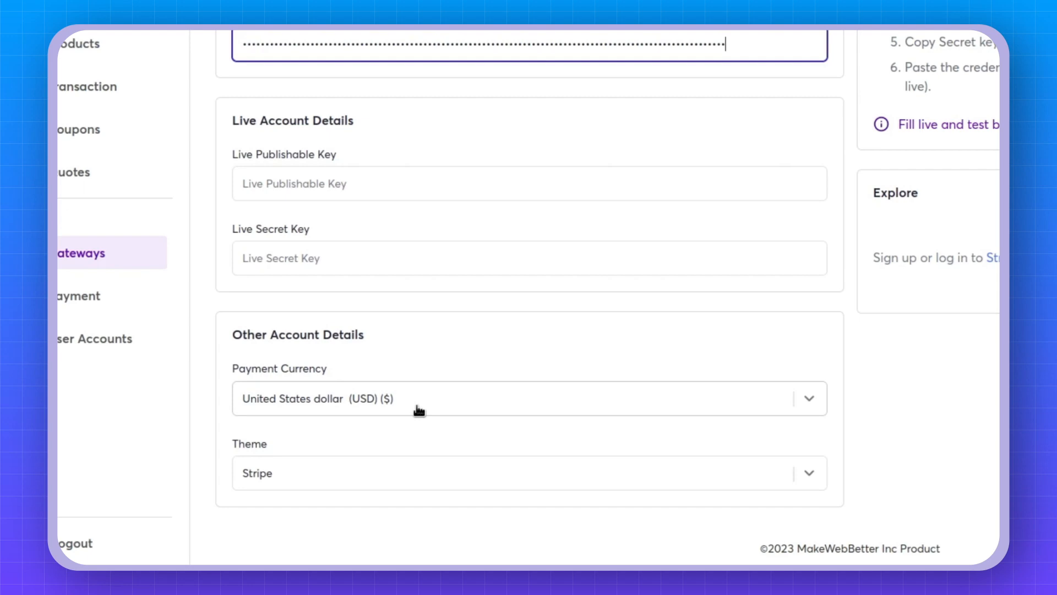
Keep currency as USD and theme as Stripe, then save the gateway with Update.
left_click(424, 399)
key("BackSpace")
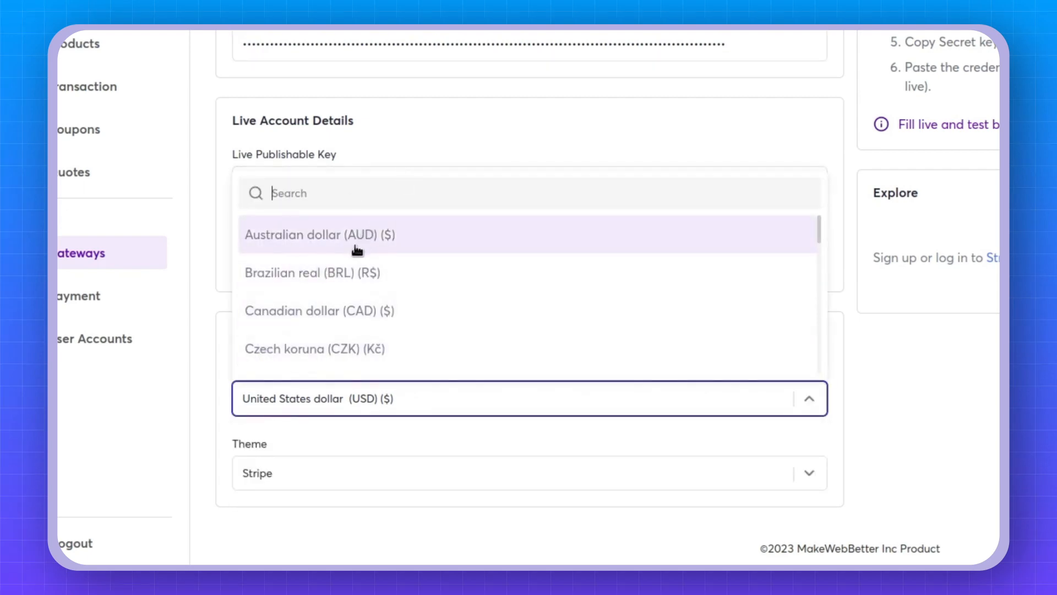
left_click(169, 442)
left_click(302, 483)
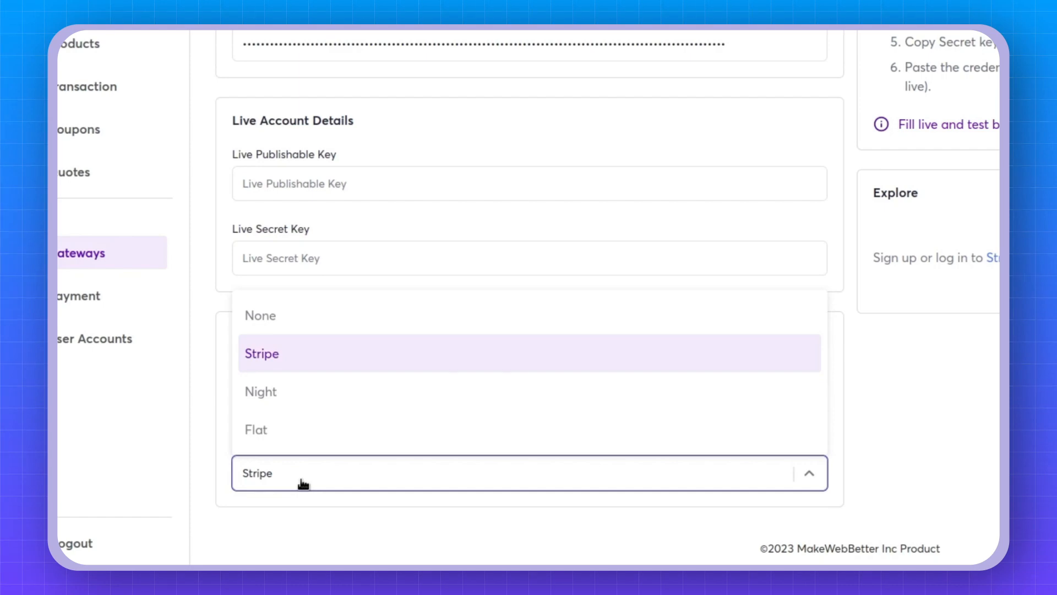
left_click(372, 358)
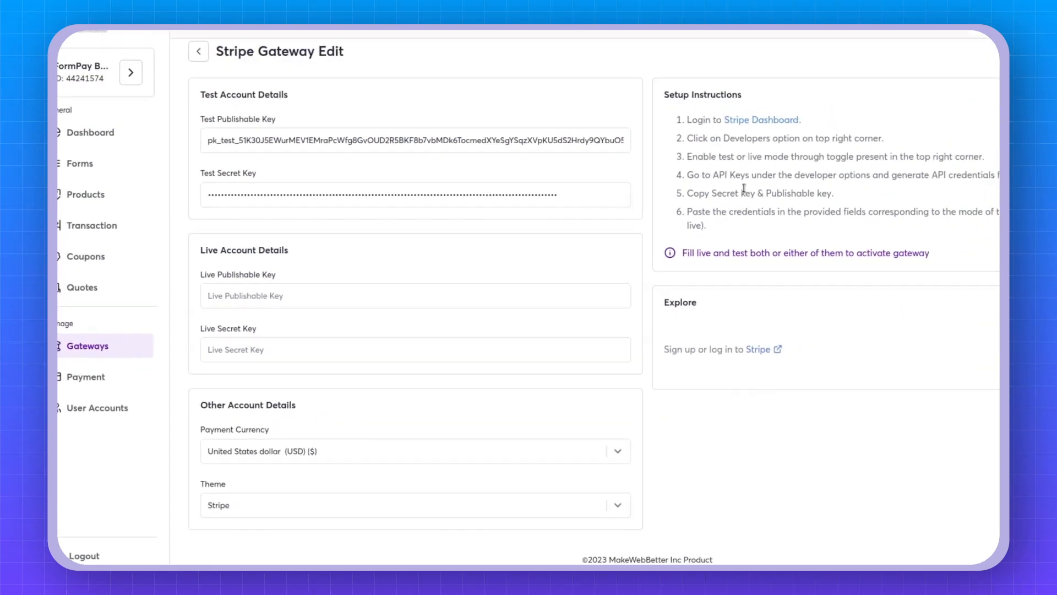
left_click(959, 120)
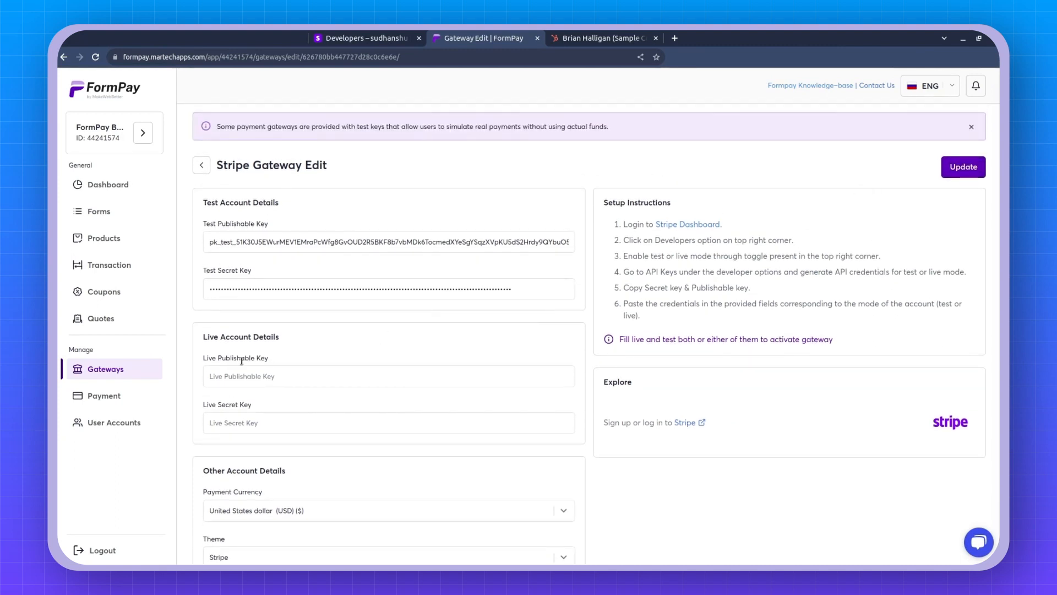
left_click(950, 164)
Copy Stripe's live publishable key into FormPay's Live Publishable Key field.
left_click(371, 35)
left_click(803, 82)
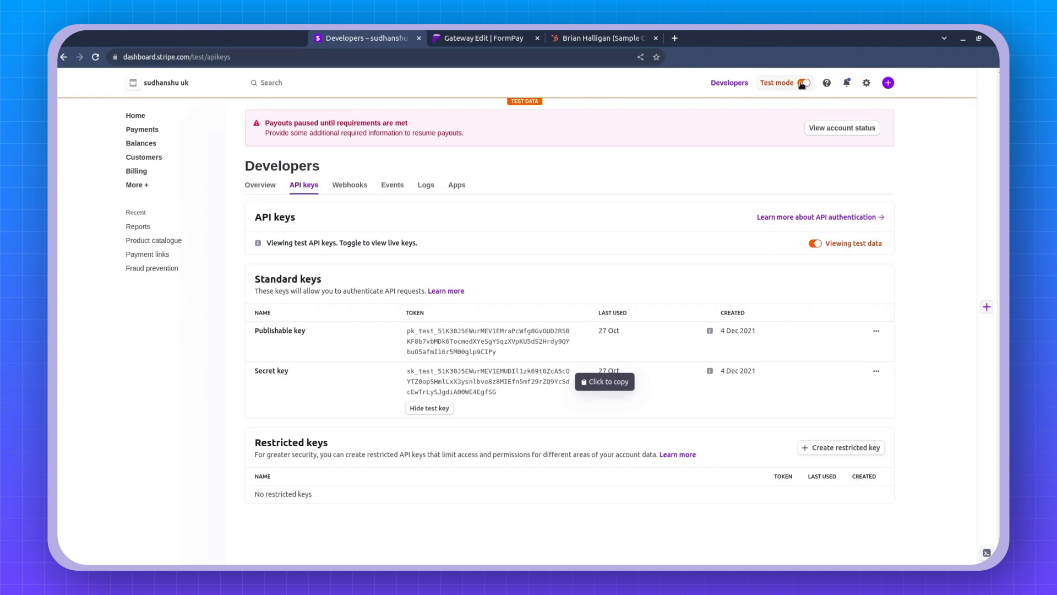
left_click(514, 329)
left_click(474, 34)
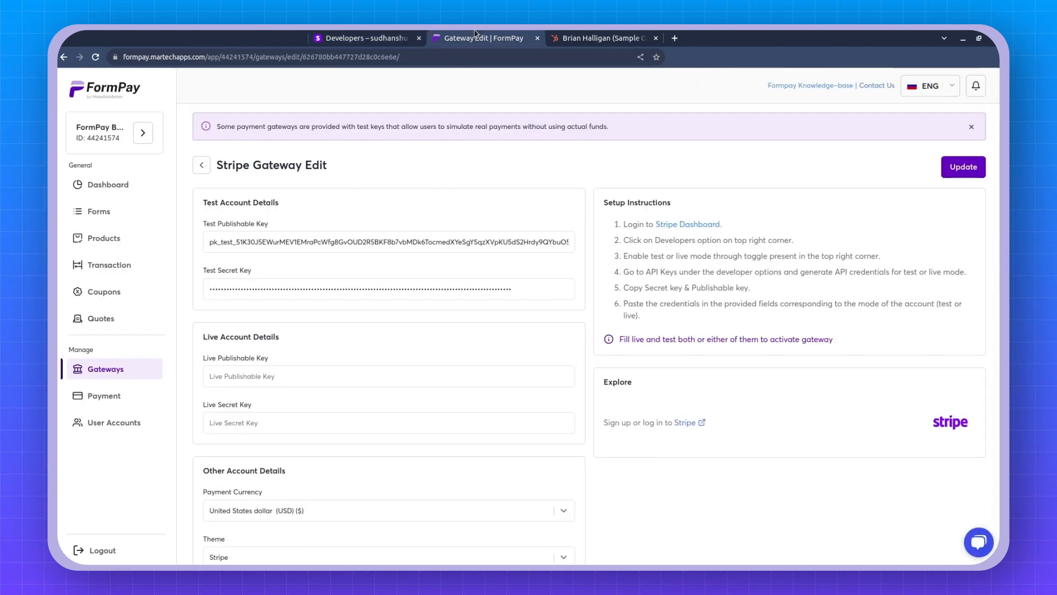
left_click(302, 372)
key("ctrl+v")
Create a live secret key named 'formpay secret key', verifying with the authenticator code.
left_click(353, 38)
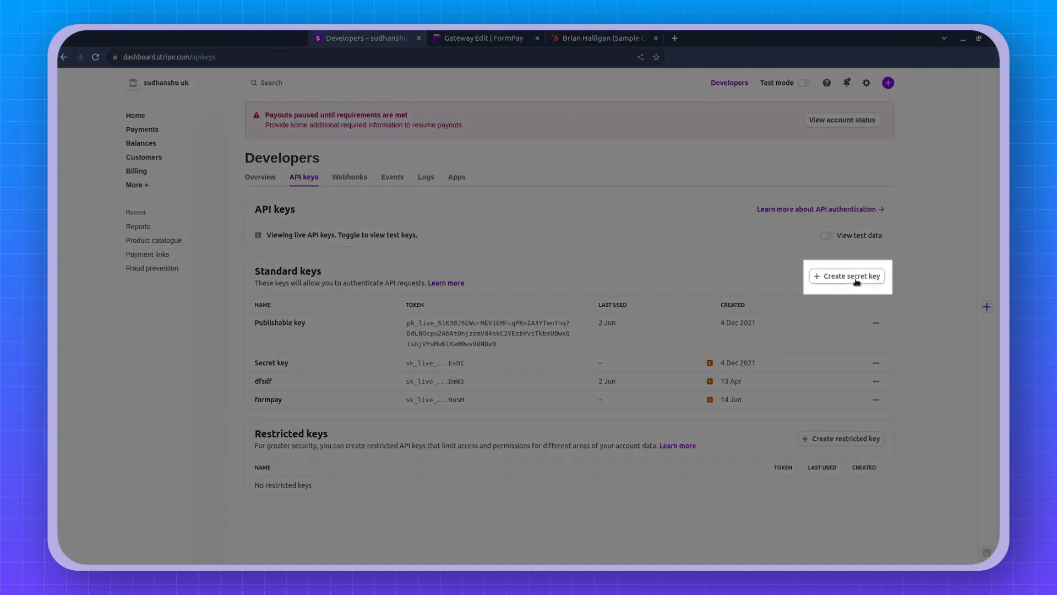
left_click(846, 275)
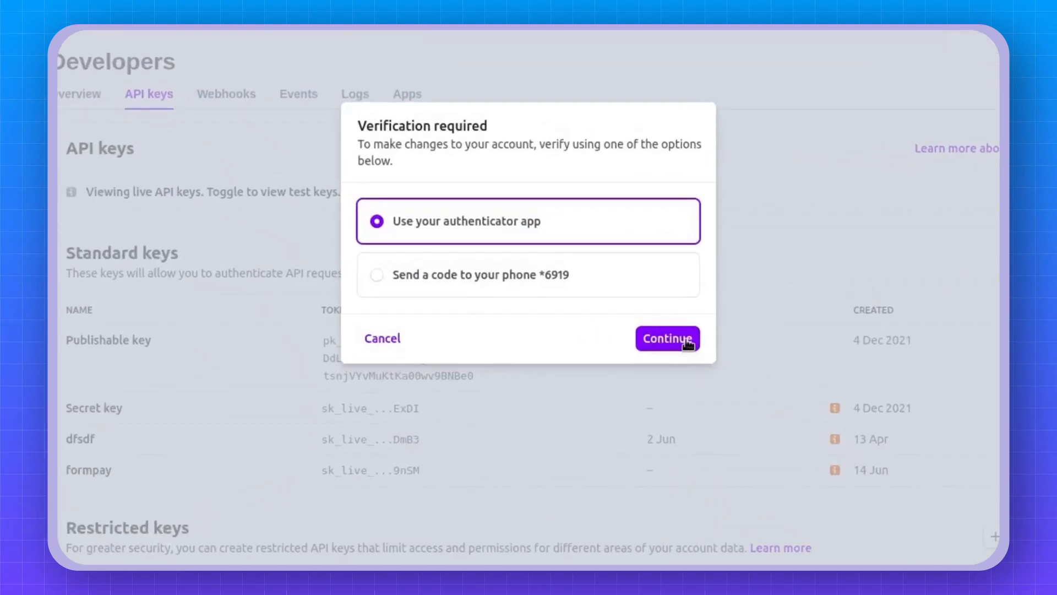
left_click(657, 335)
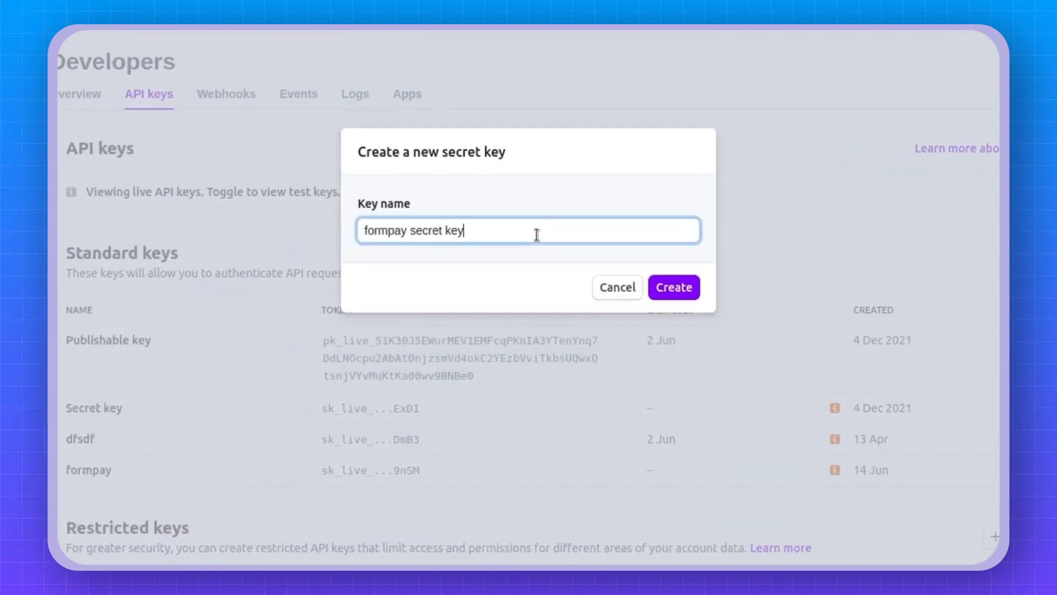
key("Return")
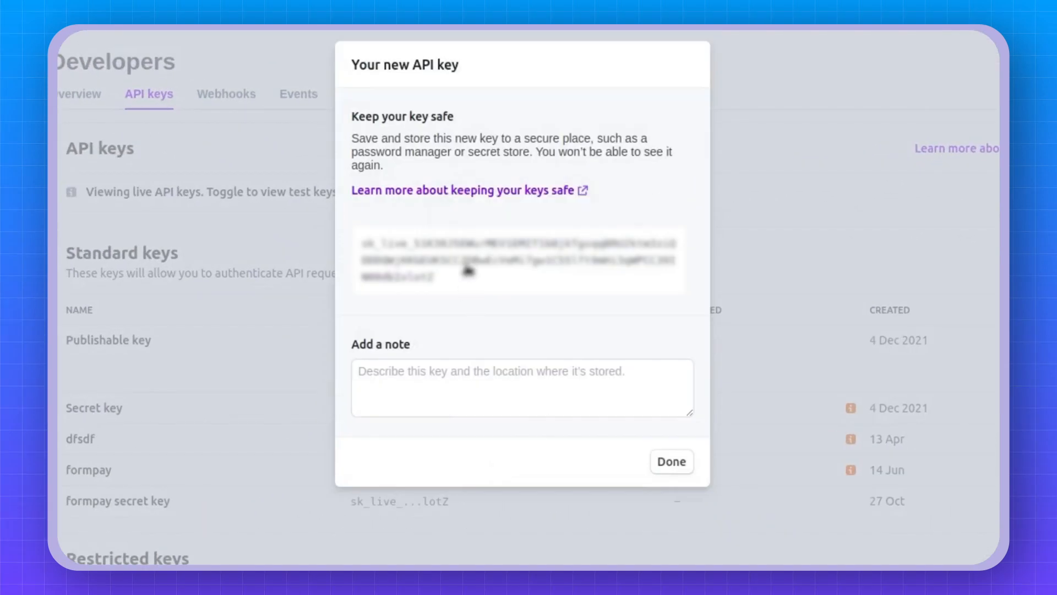
Copy the new live secret key and paste it into FormPay's Live Secret Key field.
left_click(467, 268)
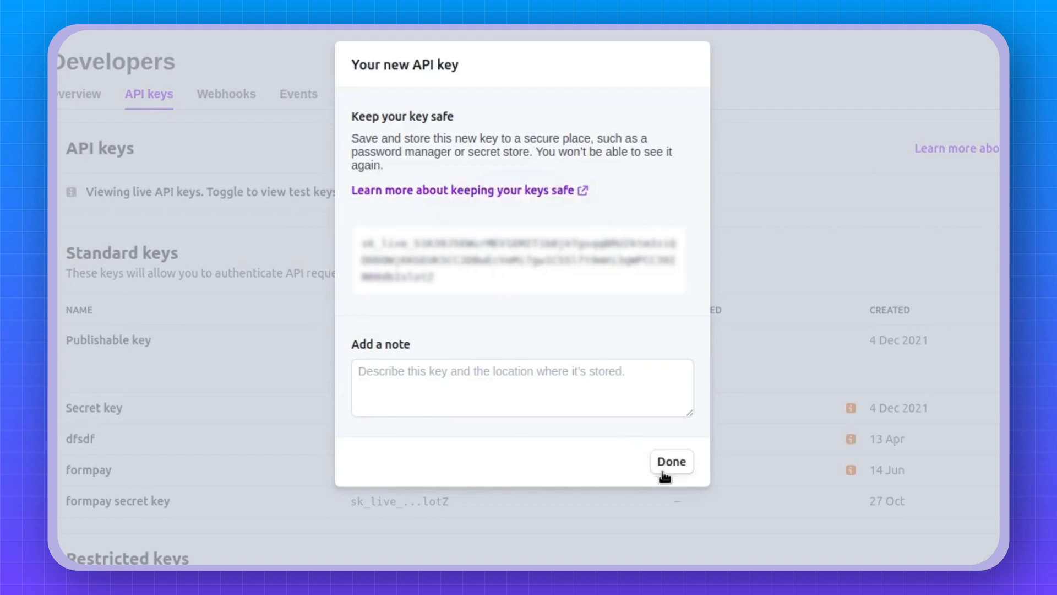
left_click(671, 462)
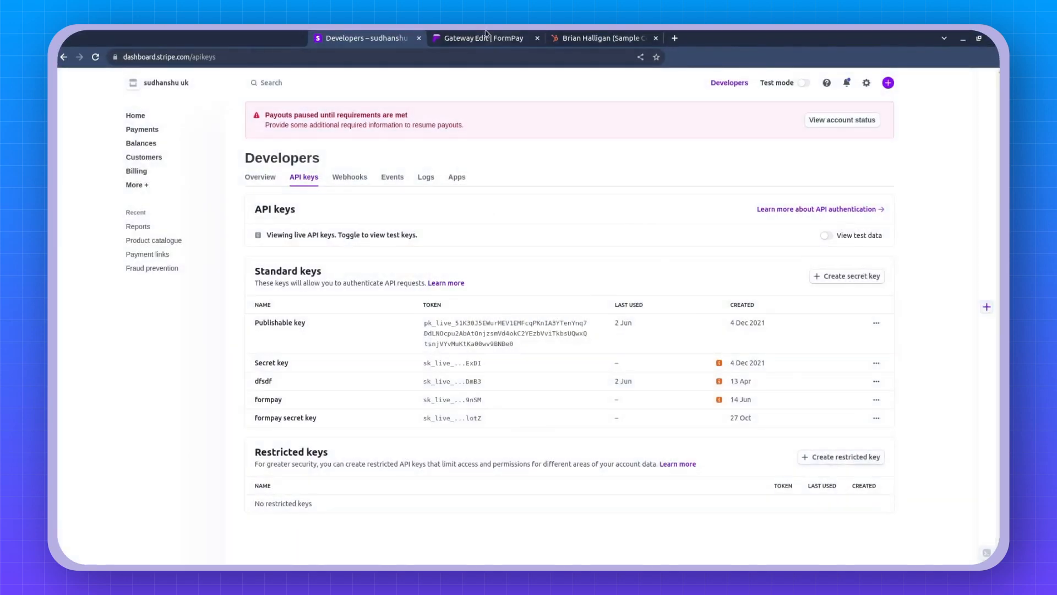
left_click(485, 33)
left_click(428, 424)
key("ctrl+v")
scroll(389, 384, "down", 2)
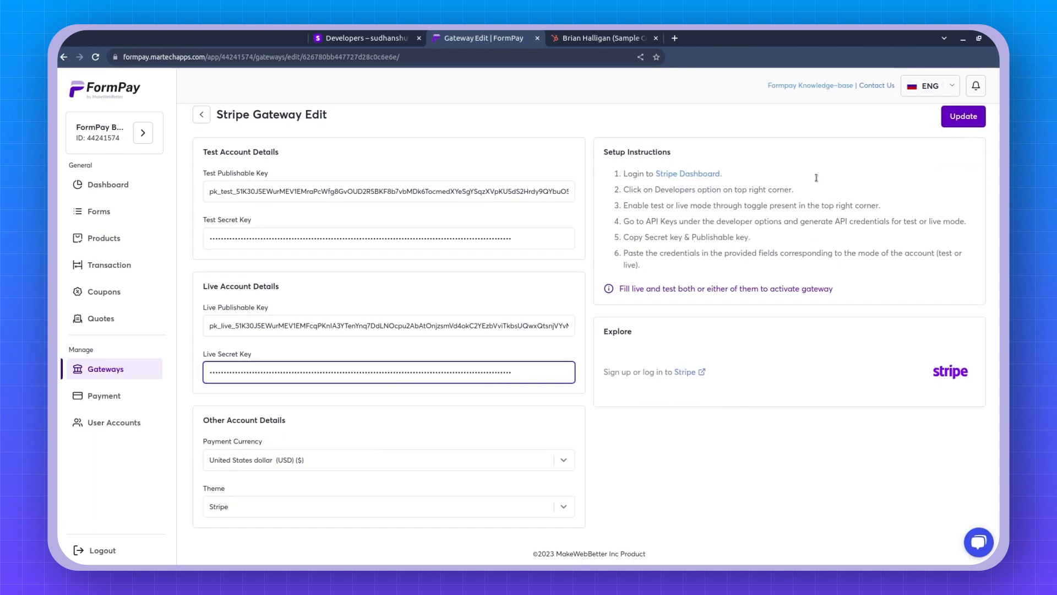
Save the live keys with Update, dismiss the Bitwarden prompt, and reload with F5 to confirm.
left_click(948, 118)
left_click(982, 77)
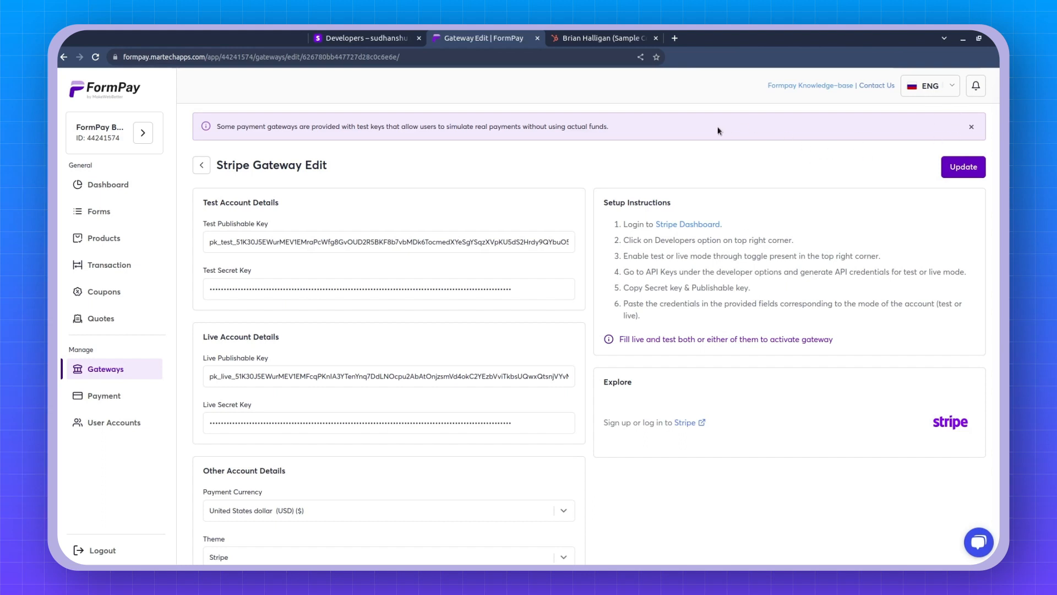
key("F5")
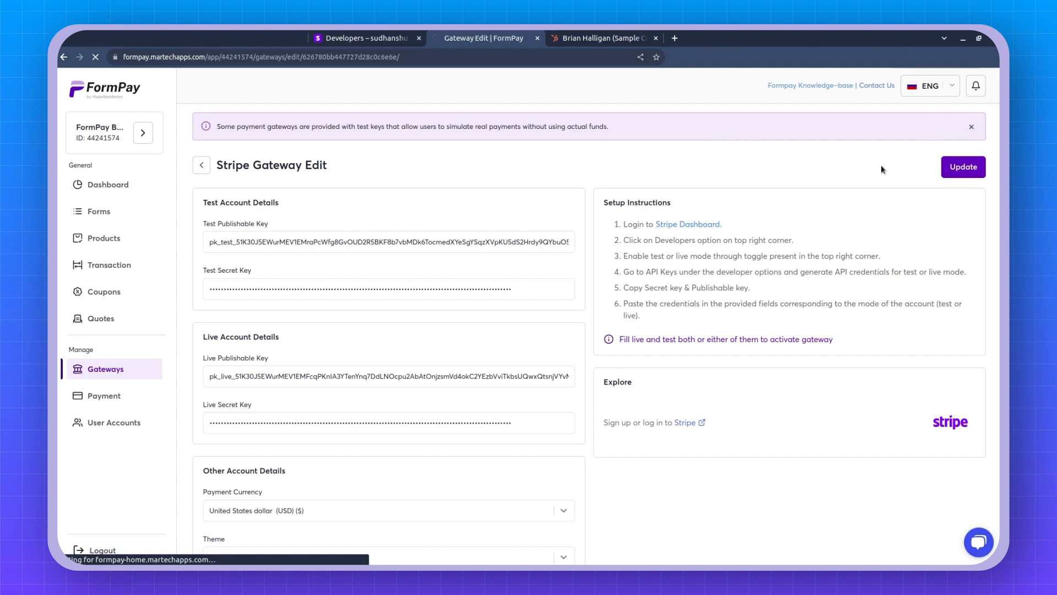